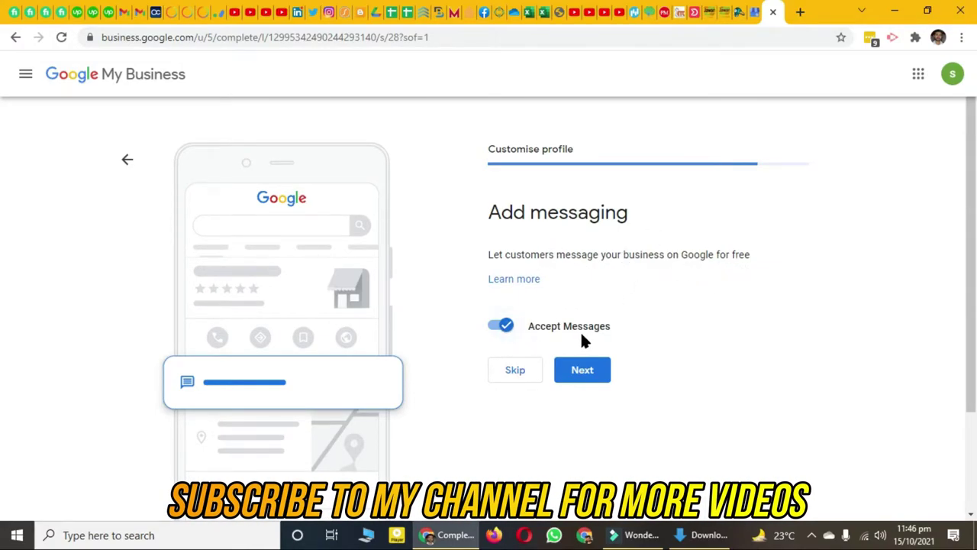
- Keep message acceptance on and submit the business description "its a computer shop situated in tandlianwala"
click(593, 367)
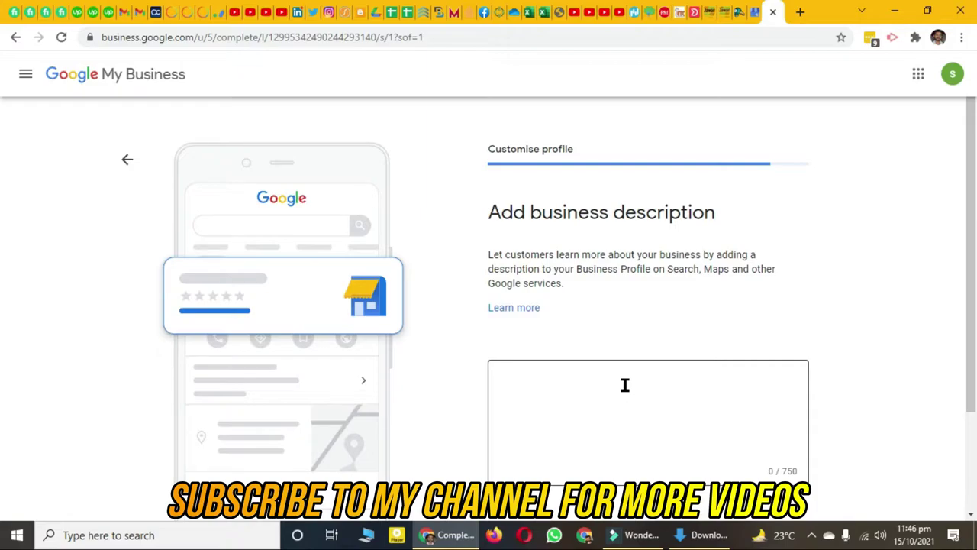
scroll(677, 333, down, 1)
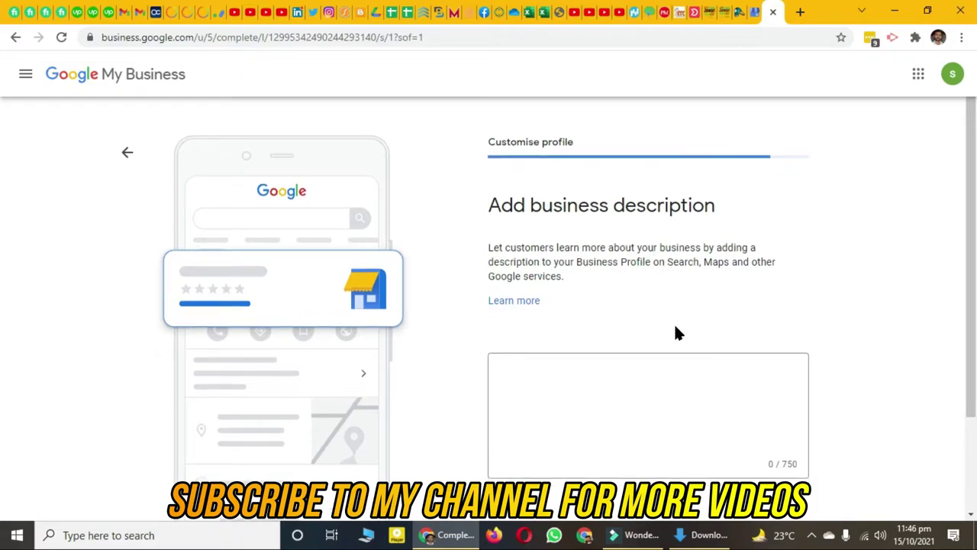
scroll(676, 333, down, 2)
click(633, 266)
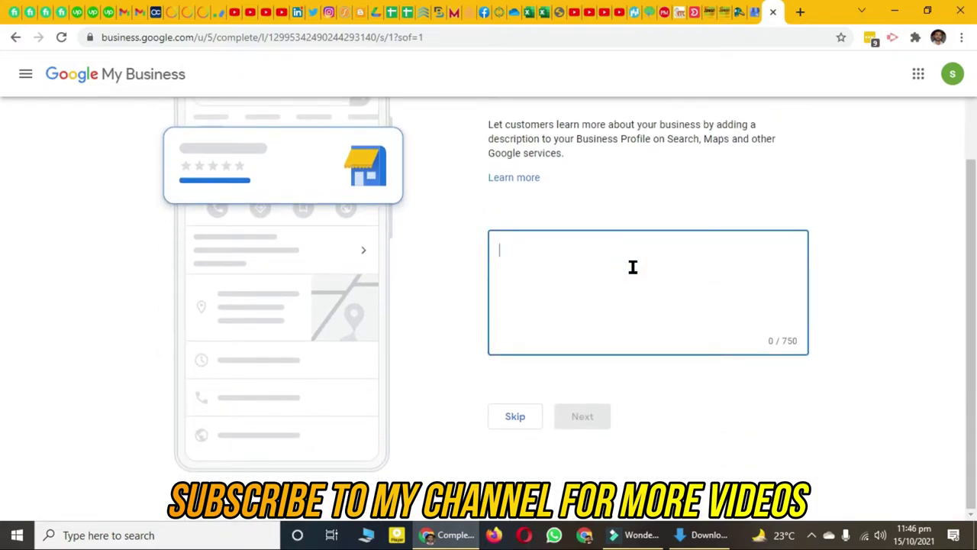
text(it)
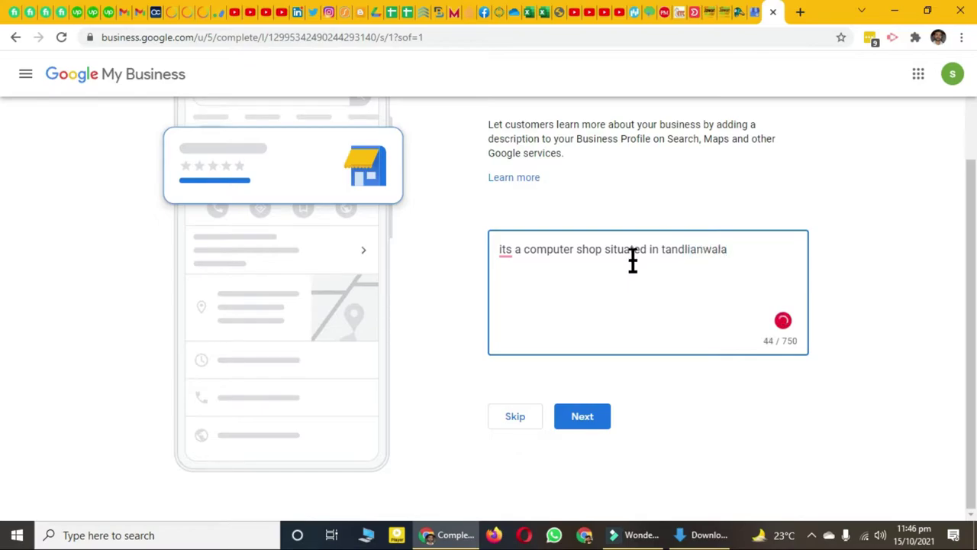
click(586, 417)
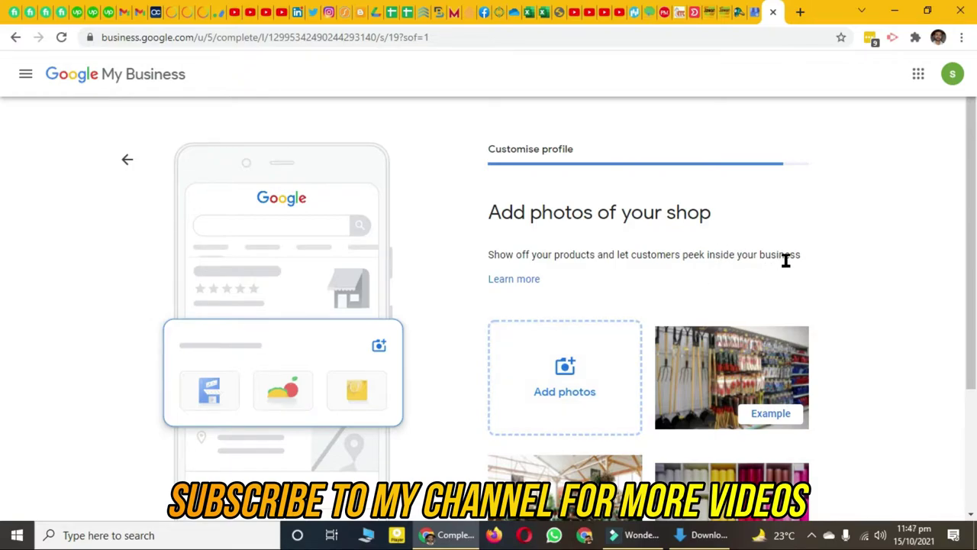
- Review the shop photo examples and skip adding photos to the profile
scroll(732, 229, down, 1)
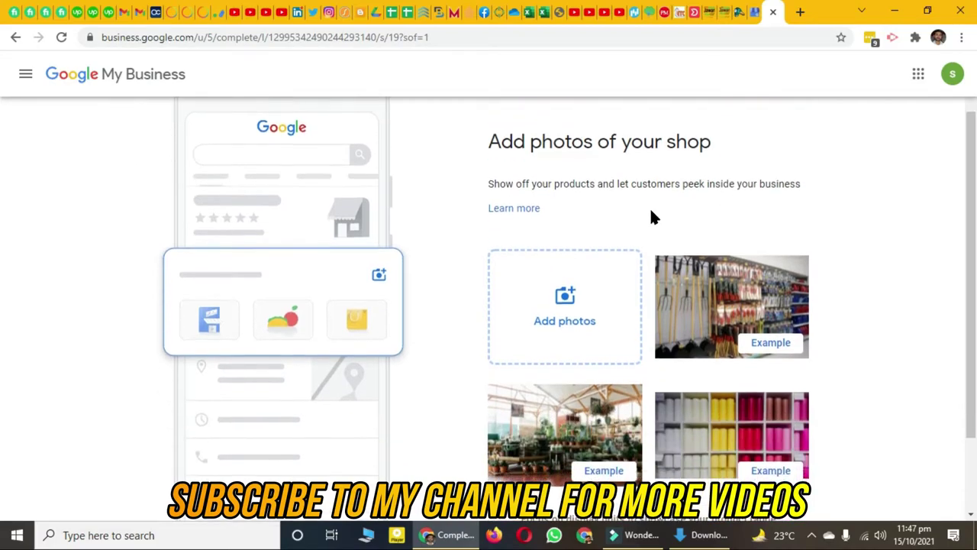
scroll(584, 239, down, 2)
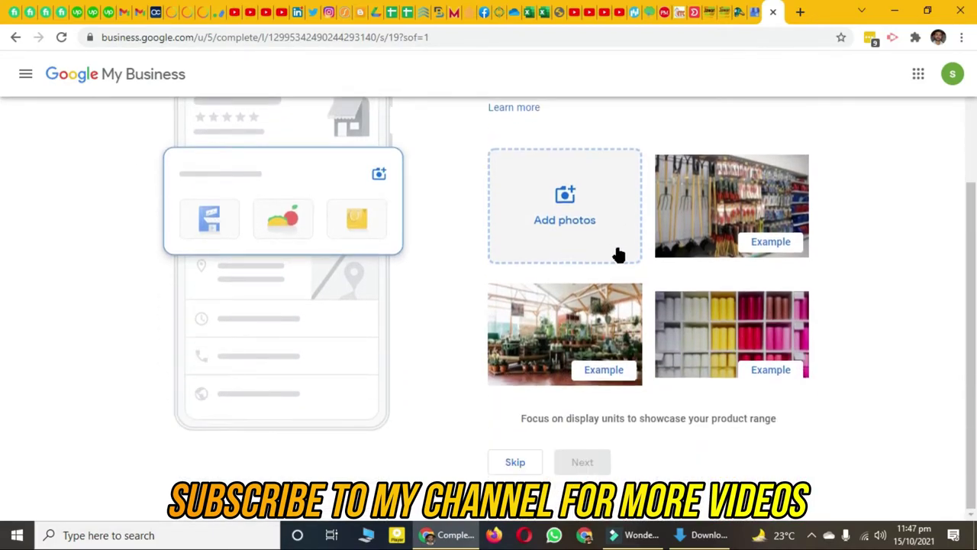
scroll(619, 255, up, 3)
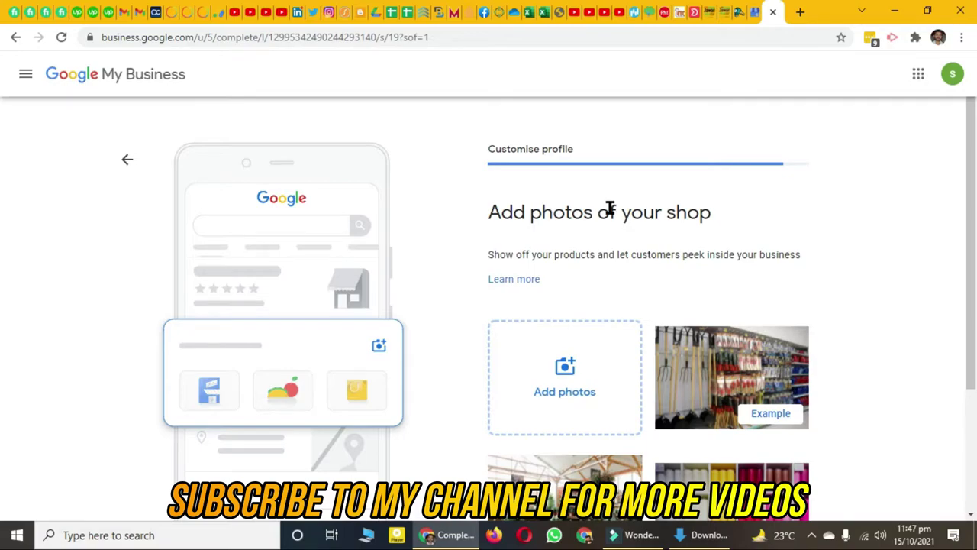
scroll(641, 232, down, 2)
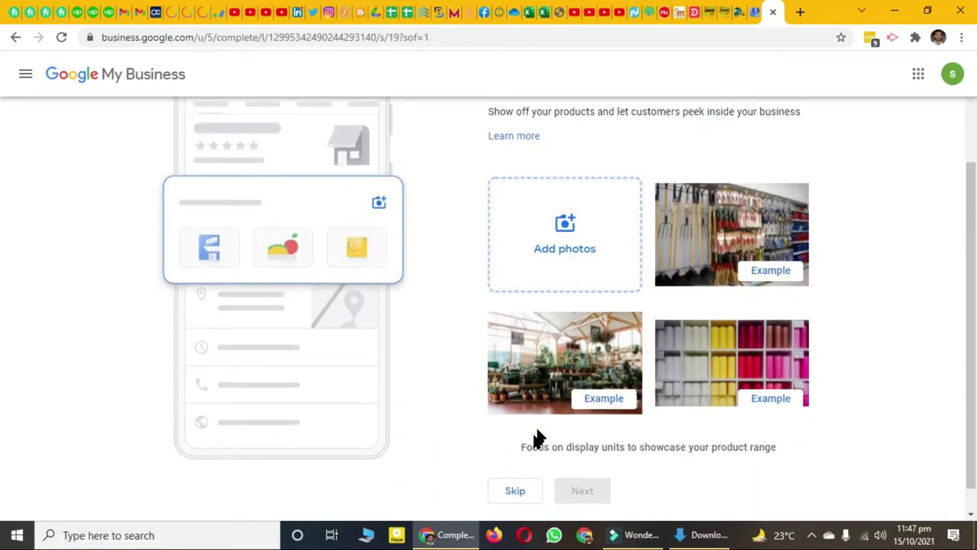
click(516, 490)
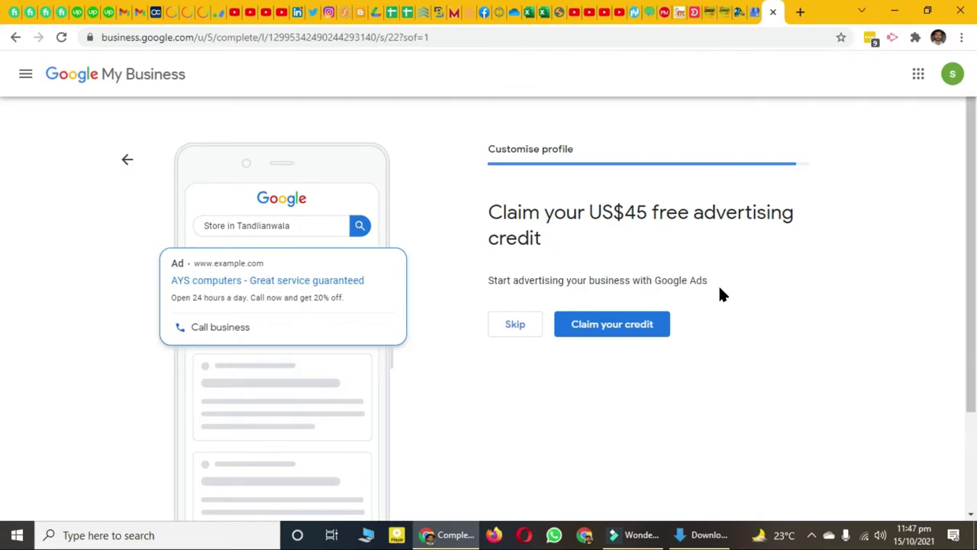
- Skip the free advertising credit offer, finish the profile setup and dismiss the dashboard's welcome message
click(534, 328)
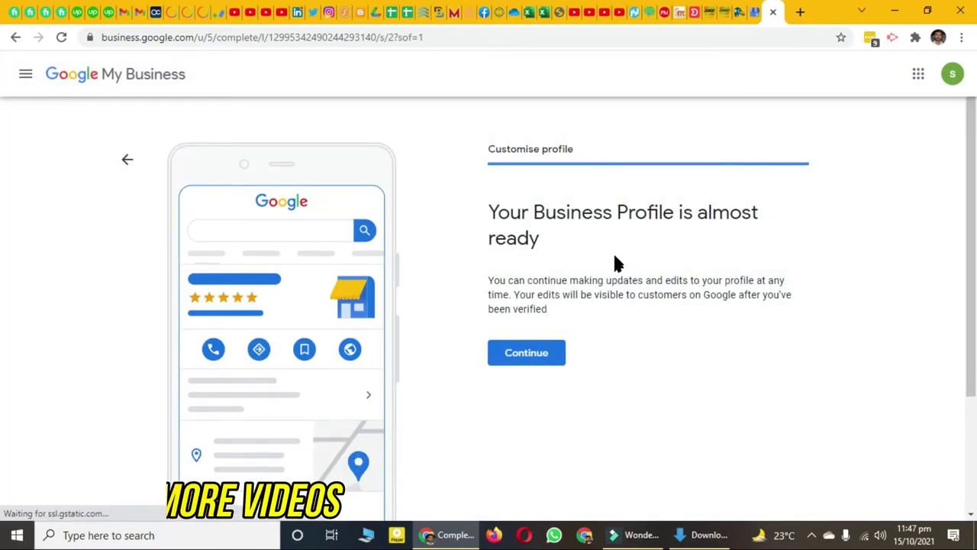
click(553, 351)
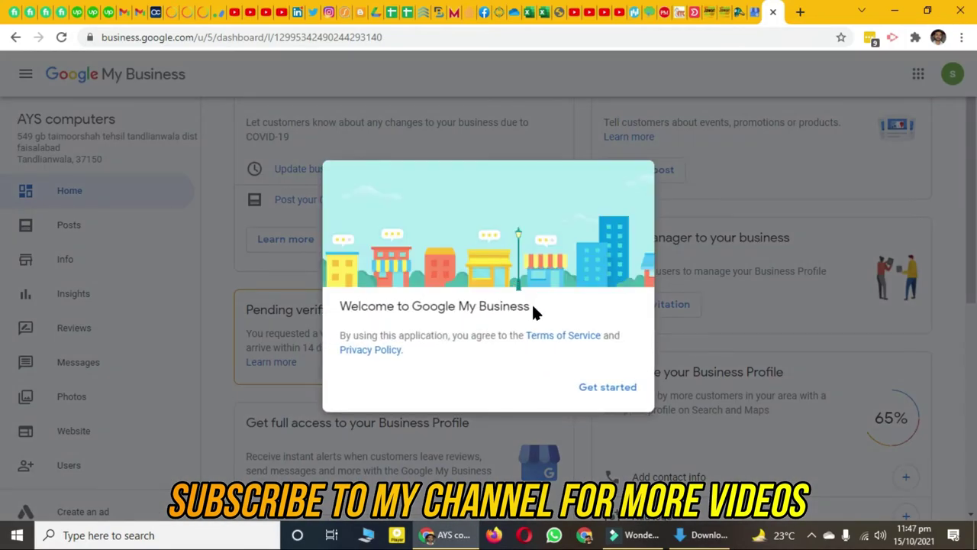
click(620, 388)
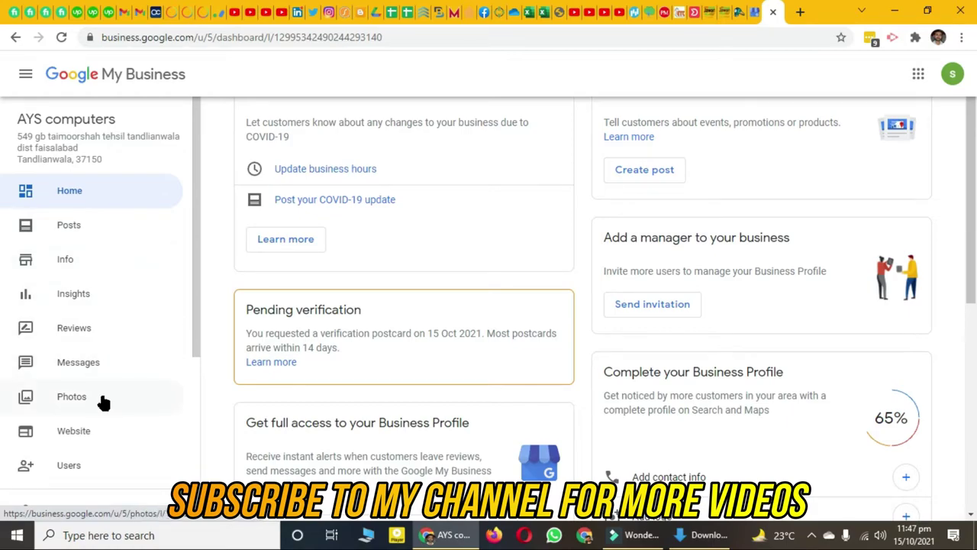
- Examine the dashboard's navigation options, verification status, profile completion tasks and promotional cards
scroll(119, 474, down, 2)
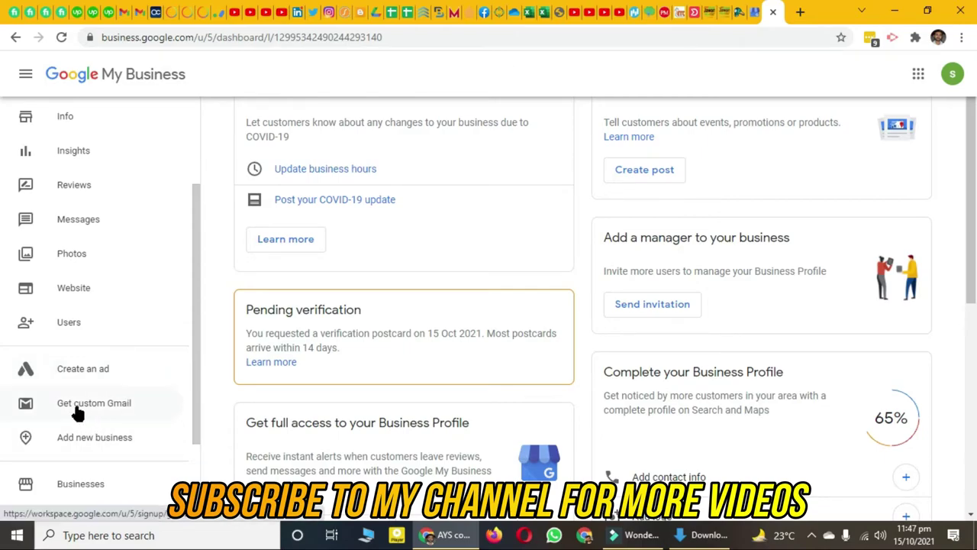
scroll(99, 420, down, 1)
scroll(118, 387, down, 1)
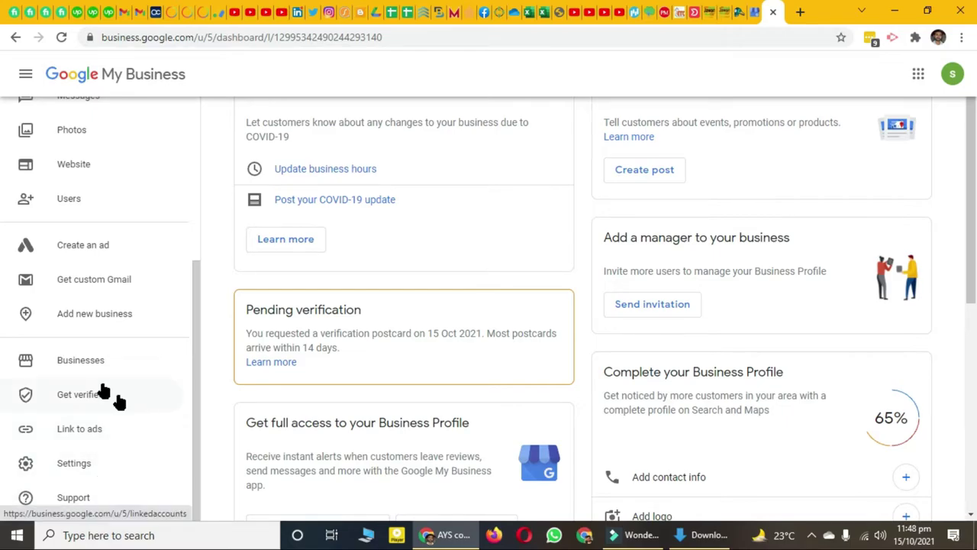
scroll(103, 248, up, 4)
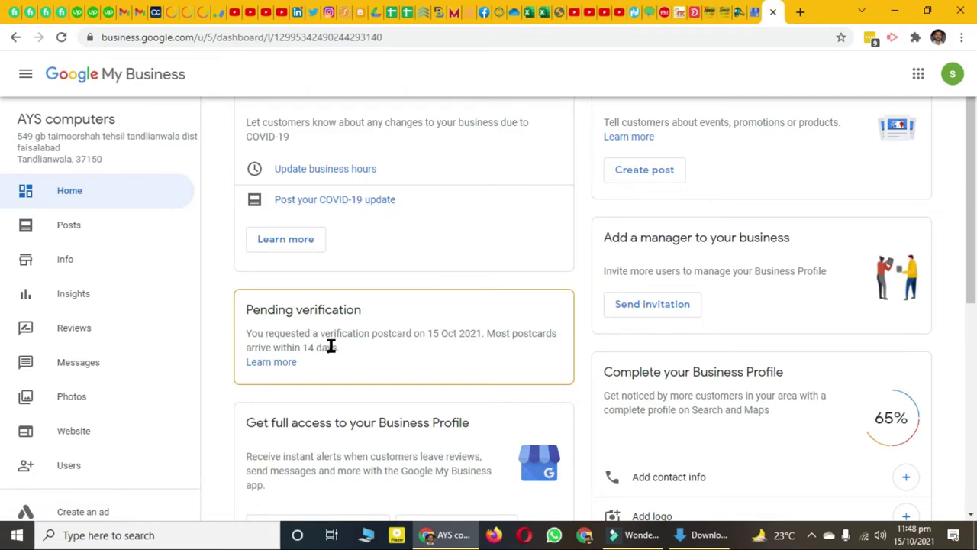
scroll(382, 359, down, 1)
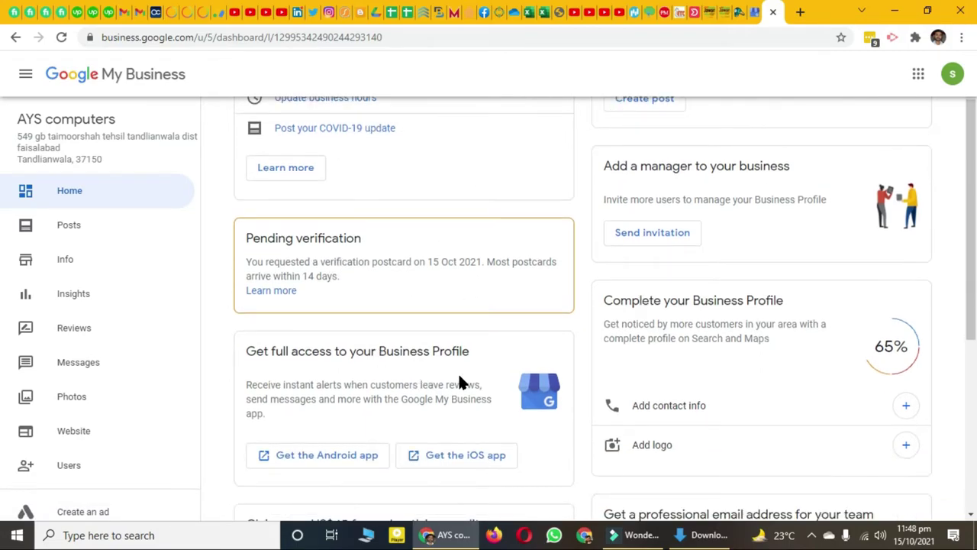
scroll(458, 381, down, 1)
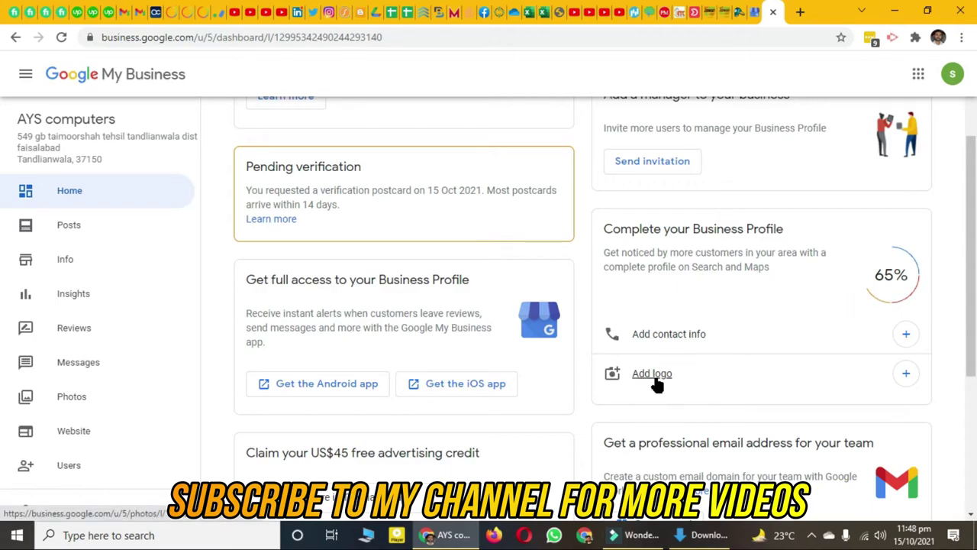
scroll(731, 374, down, 3)
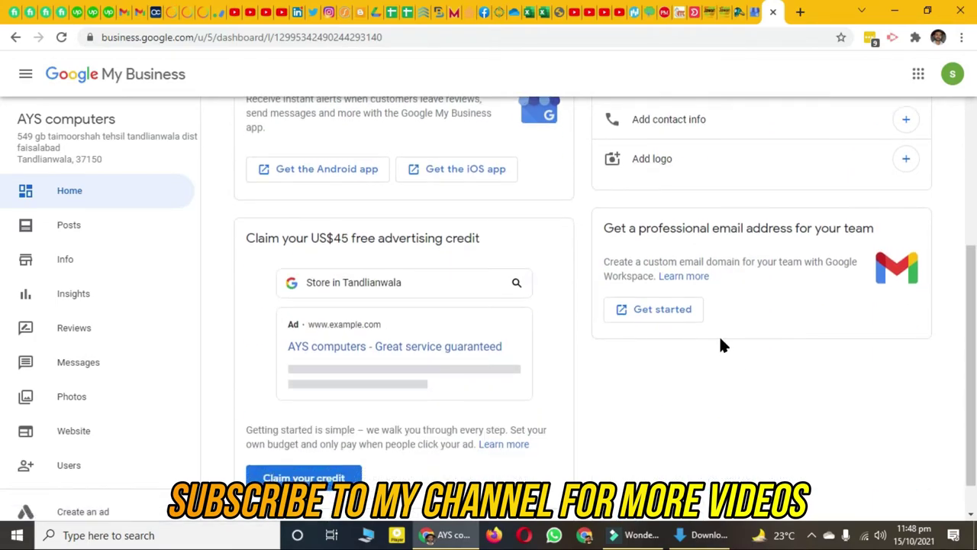
scroll(407, 239, down, 1)
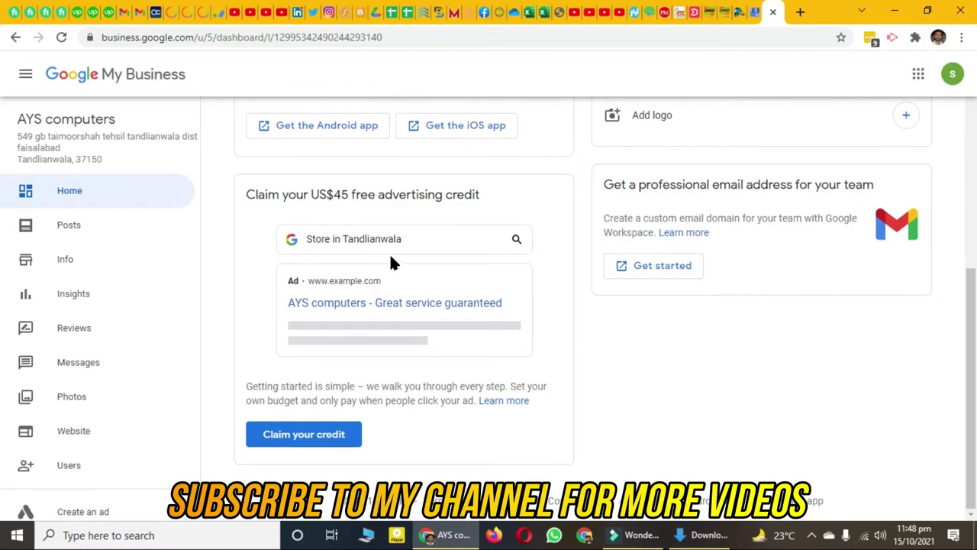
- Look through the Offer, What's New and Event post forms in the Posts section, and leave without creating a post
click(128, 228)
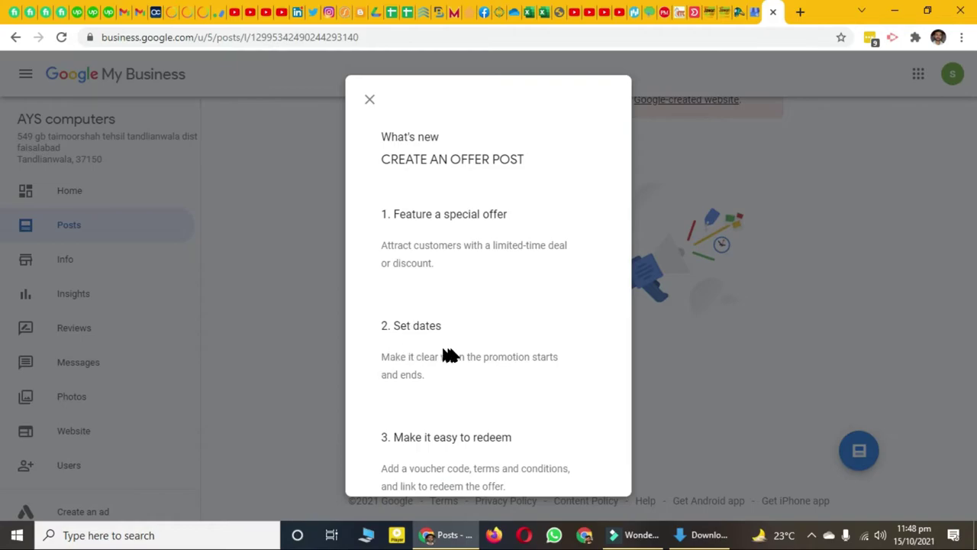
click(370, 102)
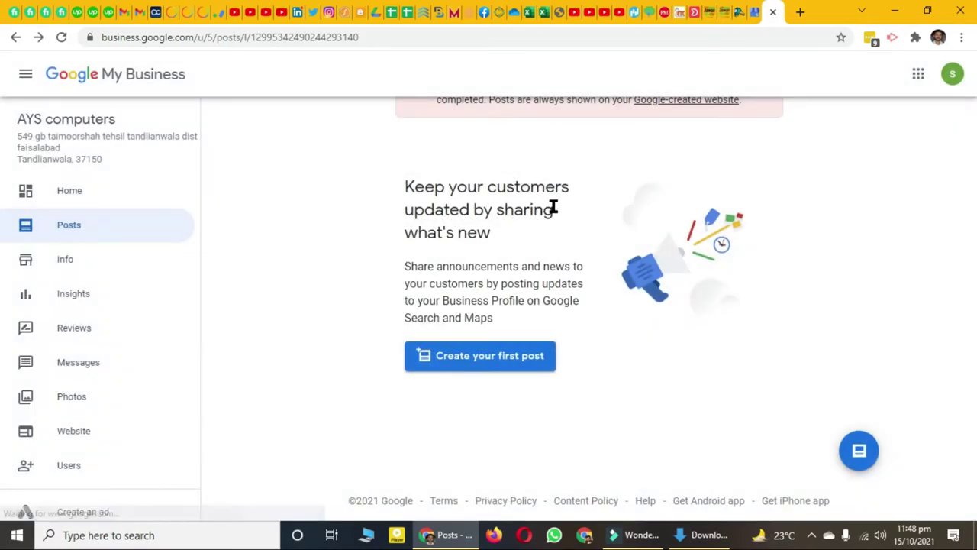
click(511, 368)
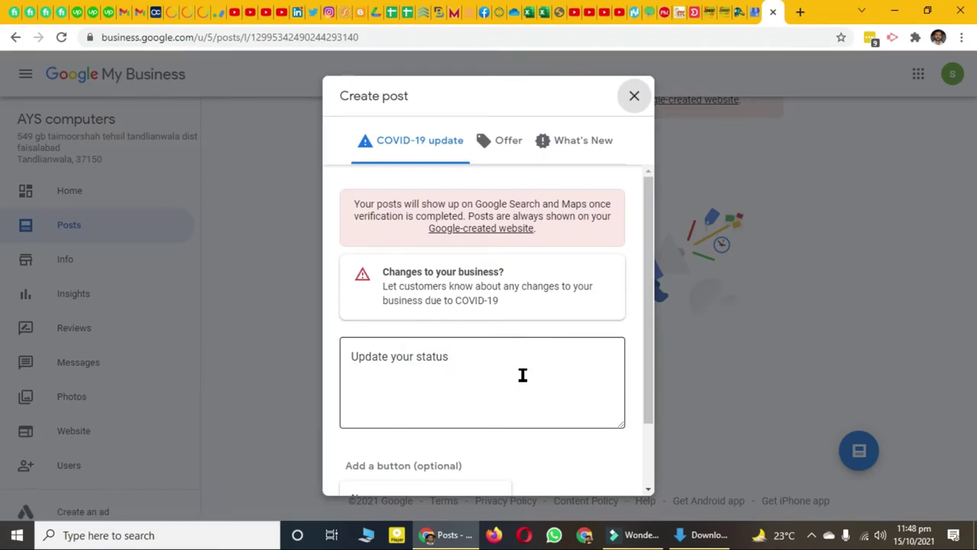
click(504, 153)
click(574, 148)
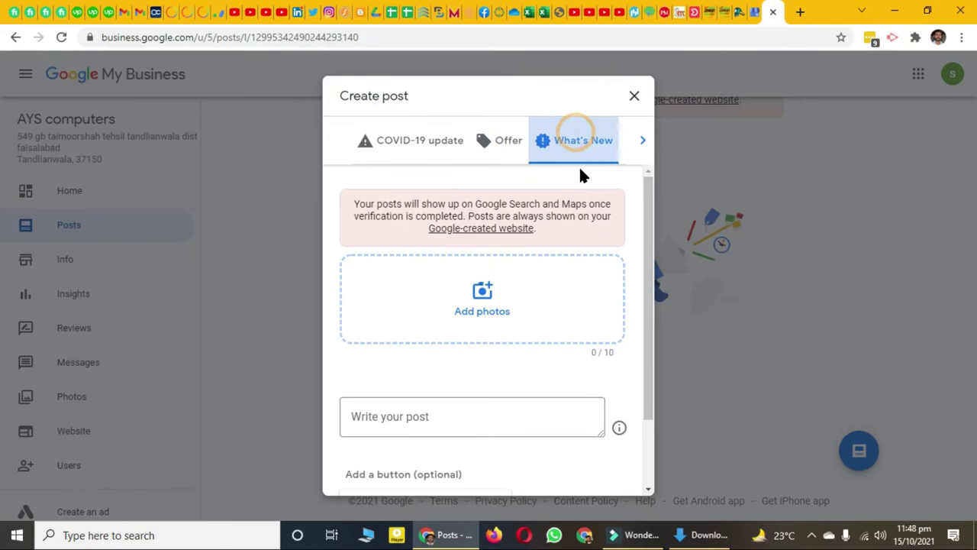
click(643, 145)
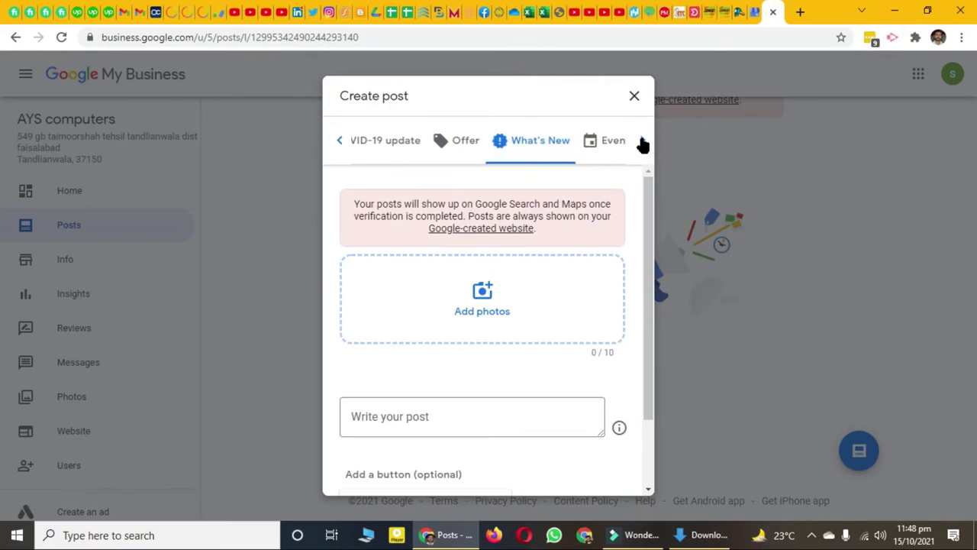
click(598, 149)
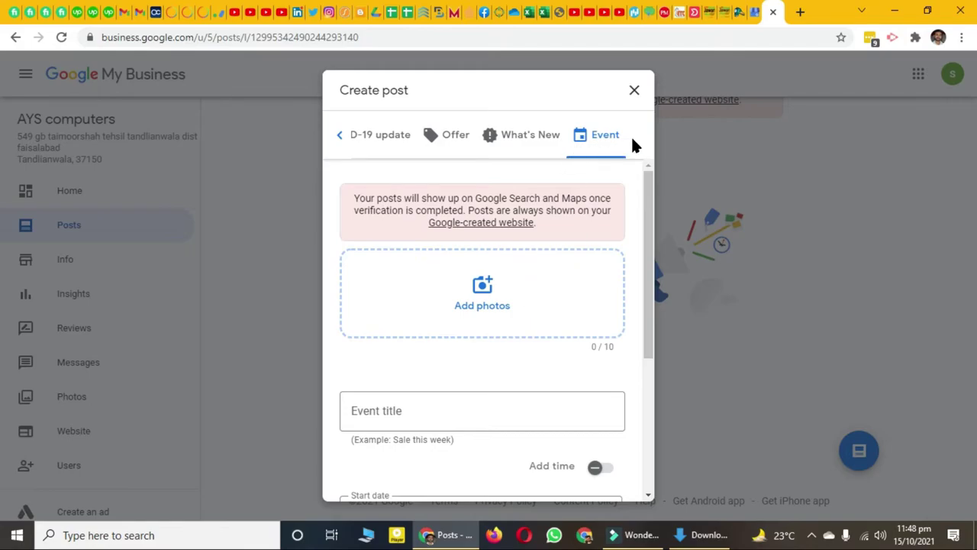
scroll(525, 390, down, 3)
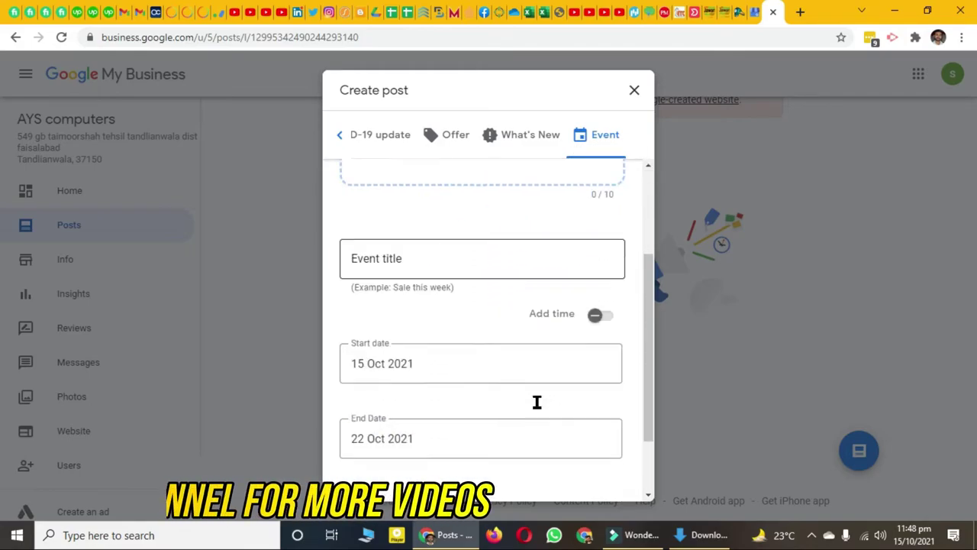
scroll(507, 339, up, 3)
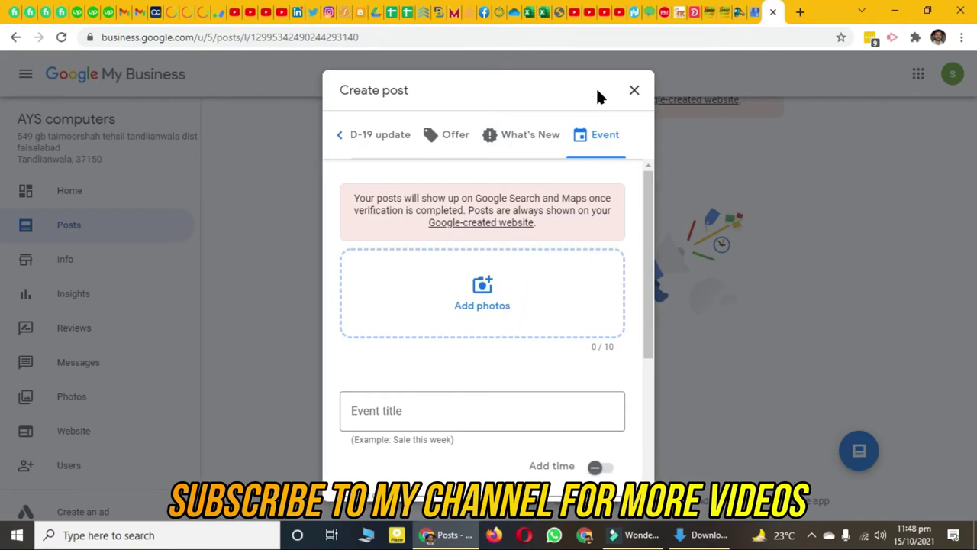
click(632, 92)
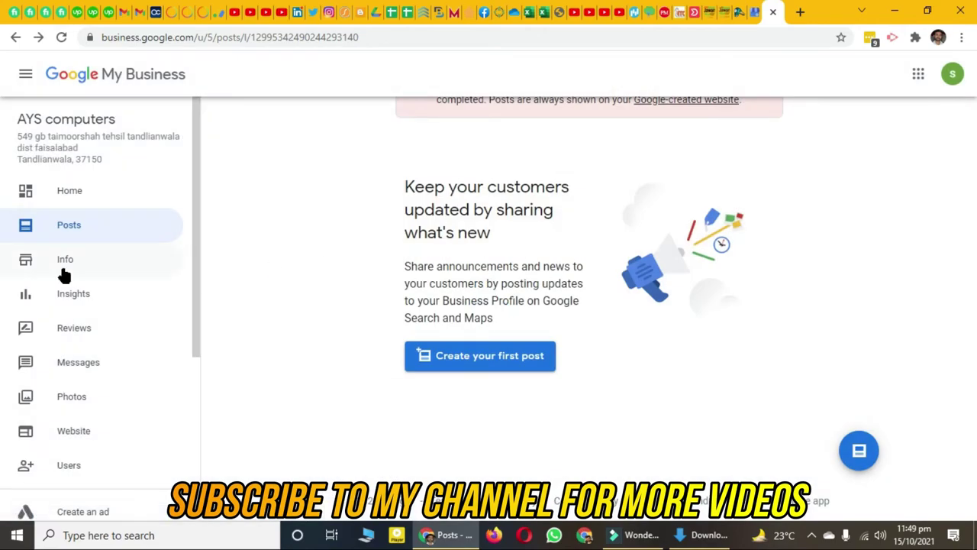
- Examine the business Info page's address, service area, opening hours, phone, website and attribute fields
click(69, 267)
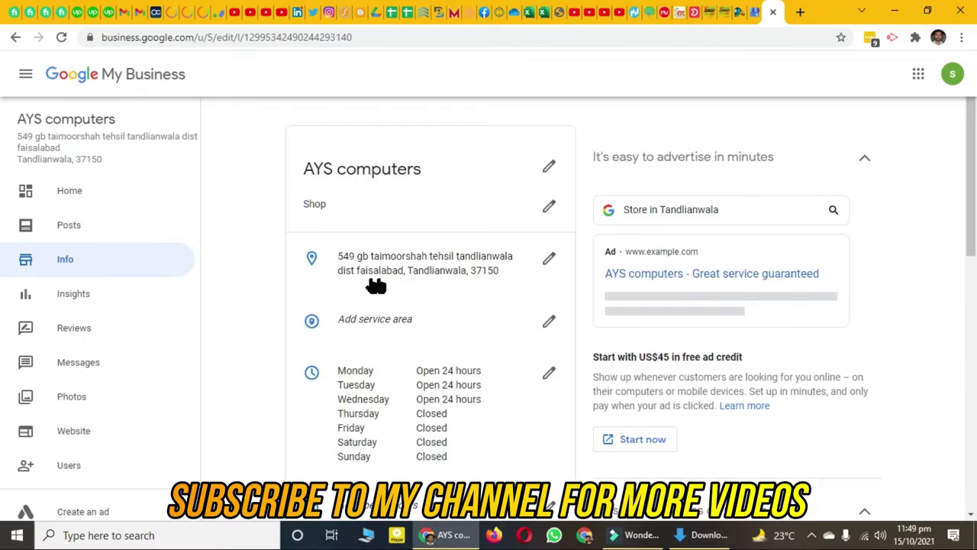
scroll(436, 295, down, 2)
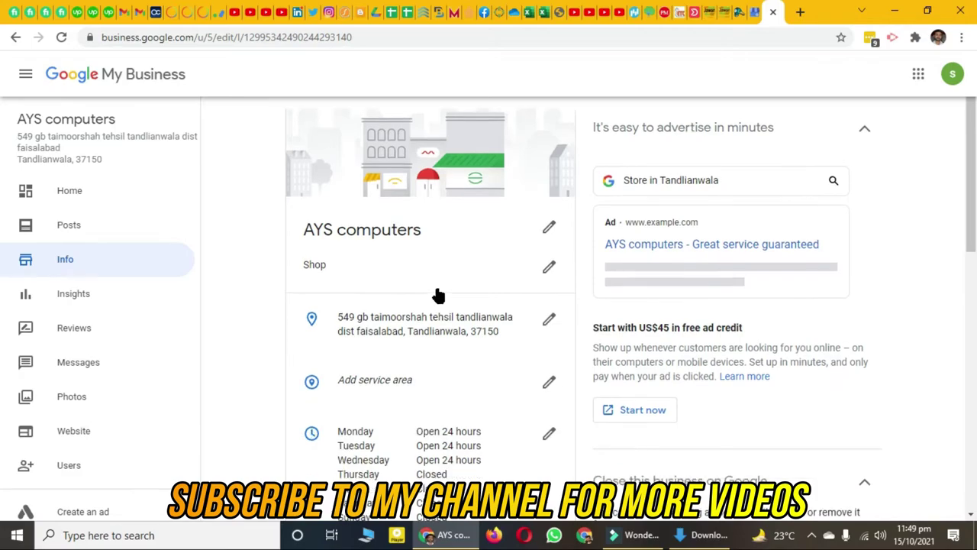
scroll(374, 264, down, 2)
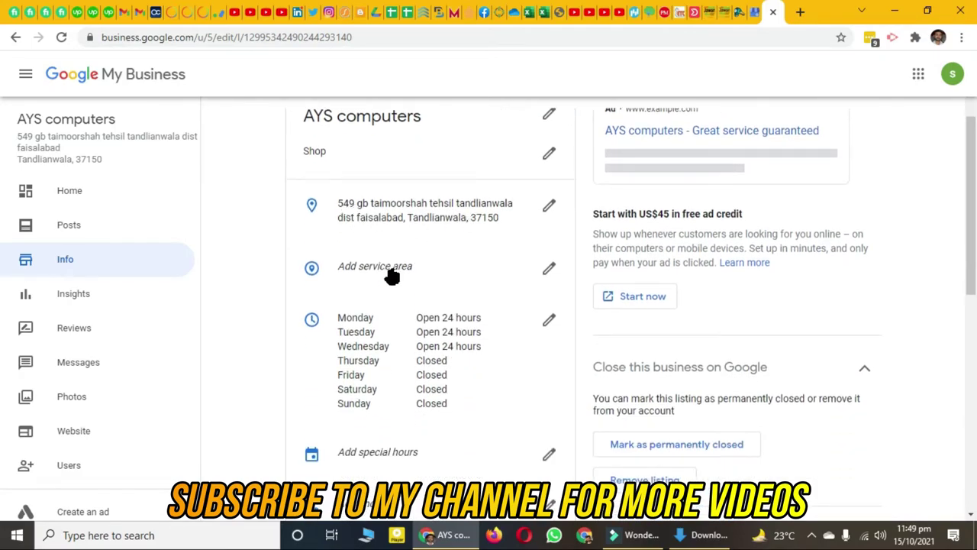
scroll(378, 248, down, 2)
scroll(443, 256, down, 2)
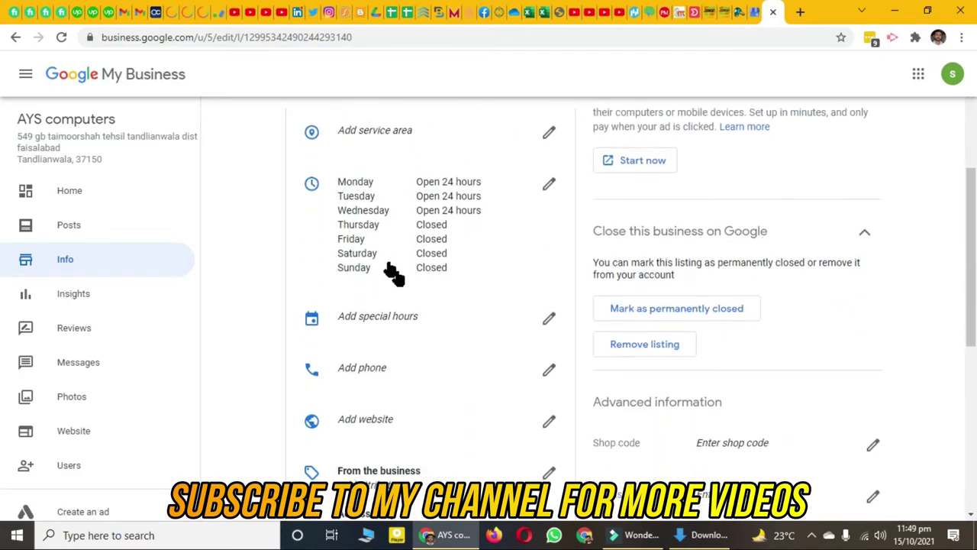
scroll(384, 254, down, 2)
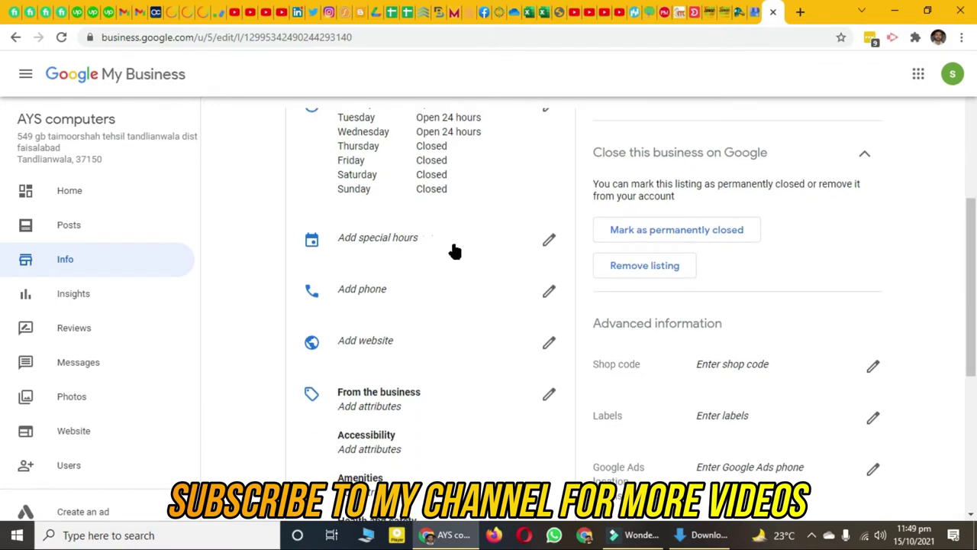
scroll(427, 336, down, 2)
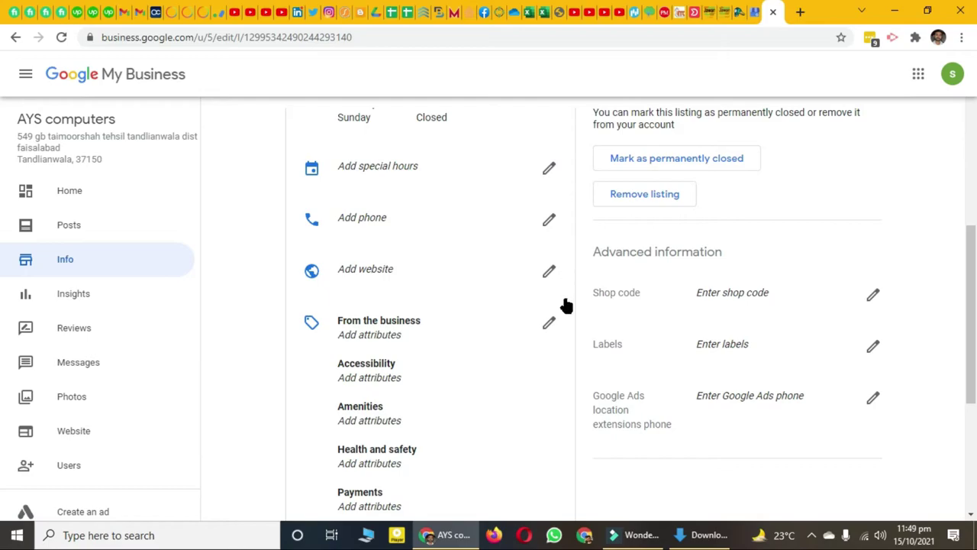
- Examine the rest of the Info page: attribute categories, business description, opening date, photos and advanced information fields
scroll(500, 316, down, 2)
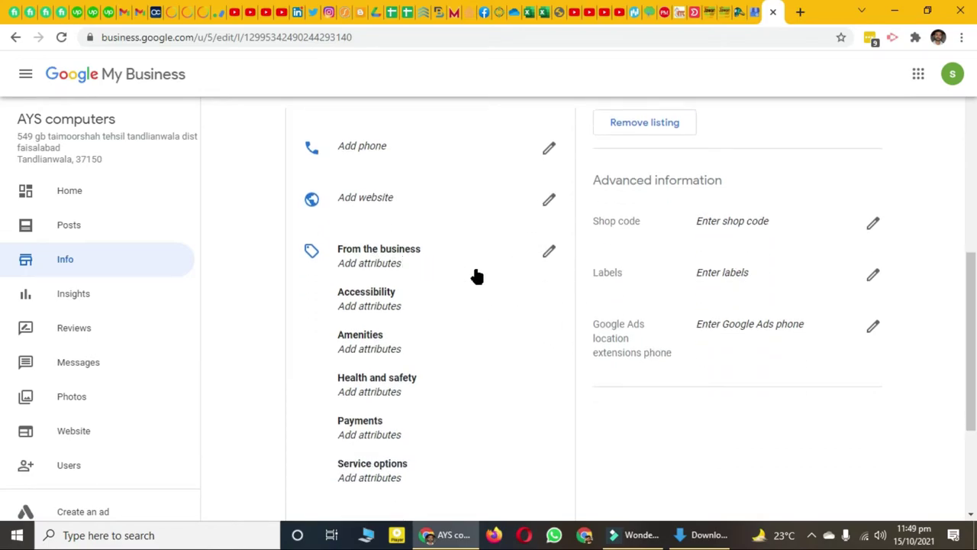
scroll(404, 302, down, 2)
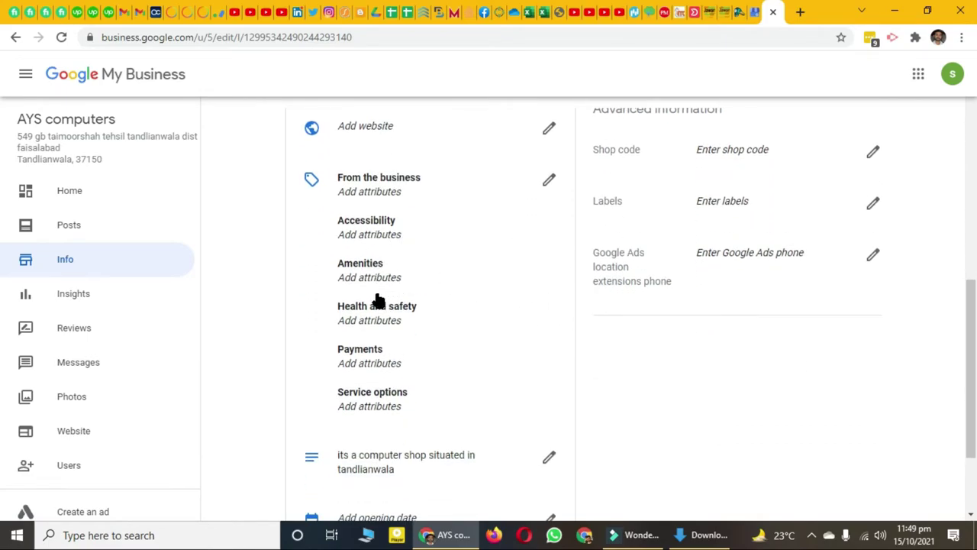
scroll(348, 339, down, 2)
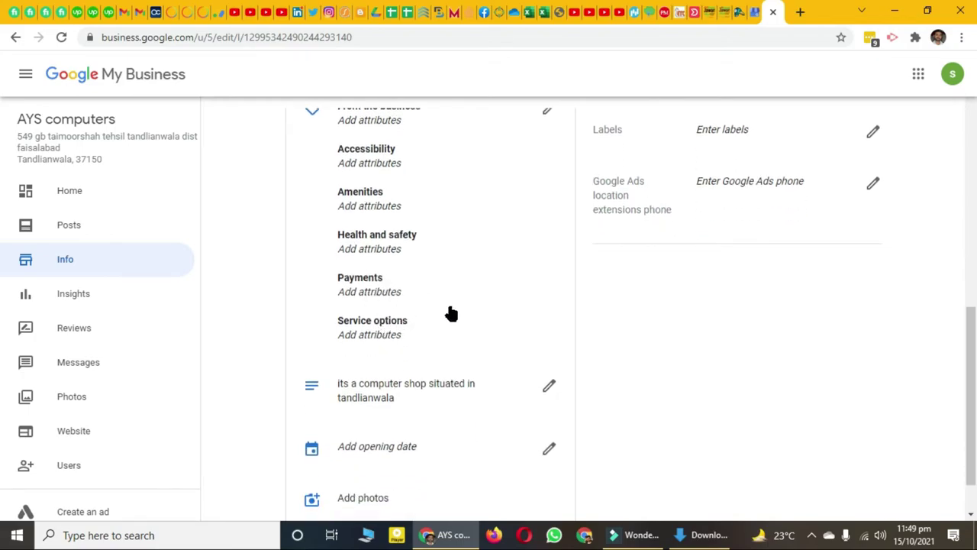
scroll(499, 366, down, 2)
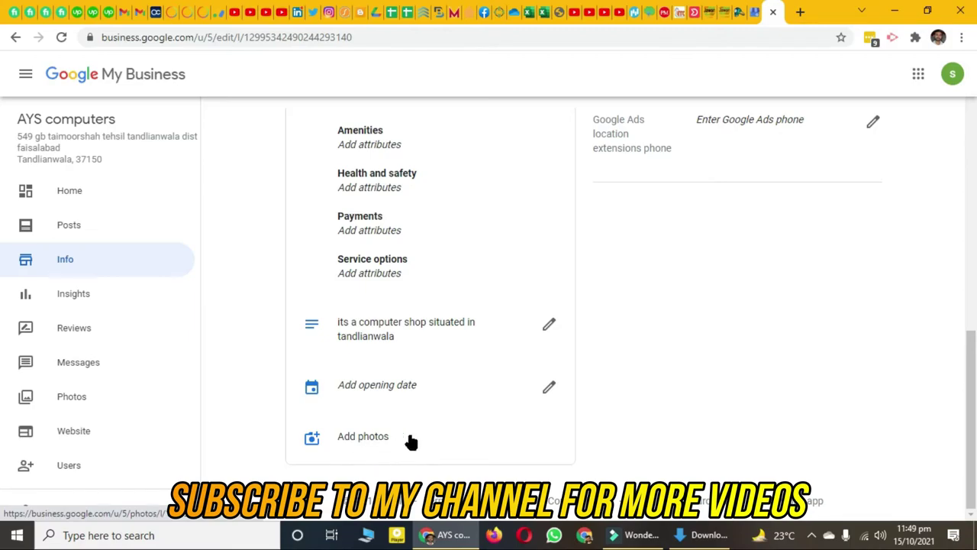
scroll(764, 382, up, 2)
scroll(735, 386, up, 2)
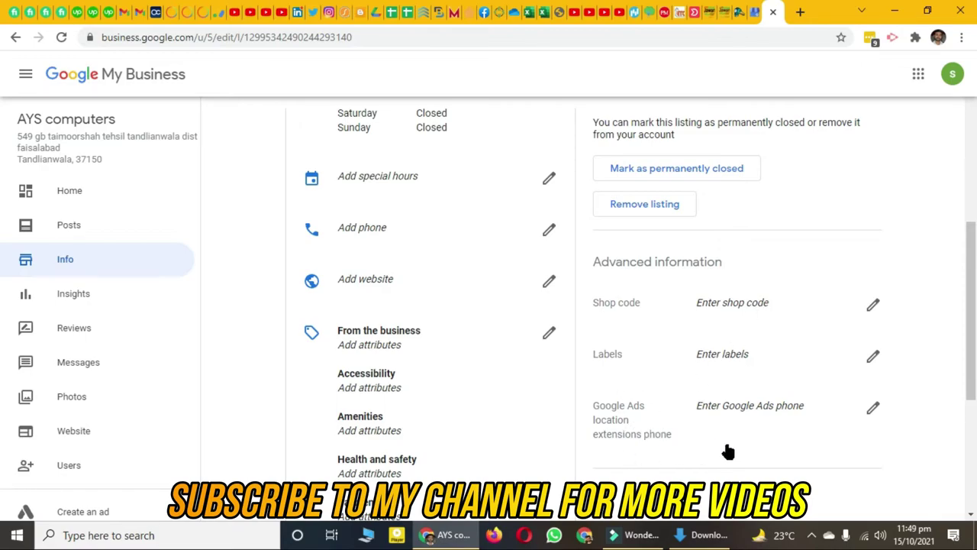
scroll(735, 448, up, 6)
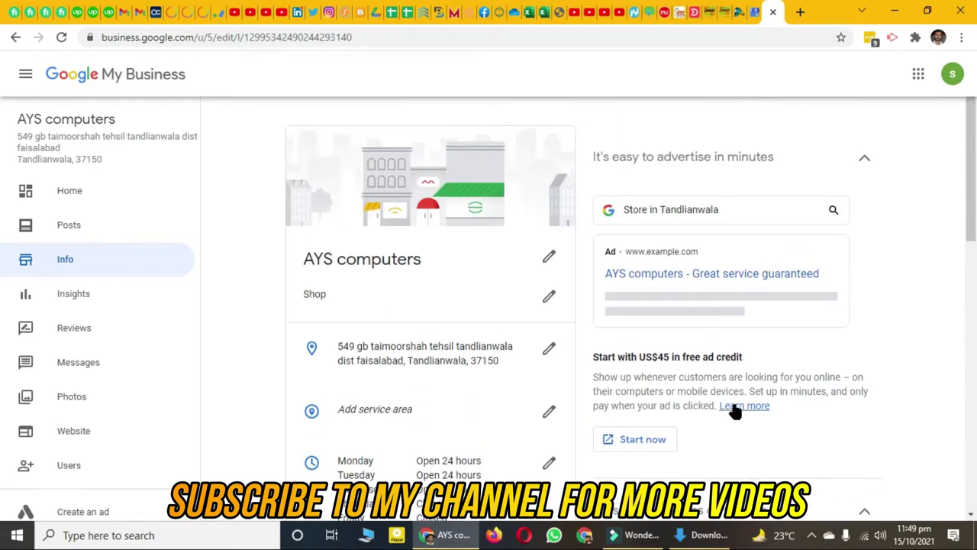
- Look through the Insights, Reviews and Messages sections of the business profile
click(68, 302)
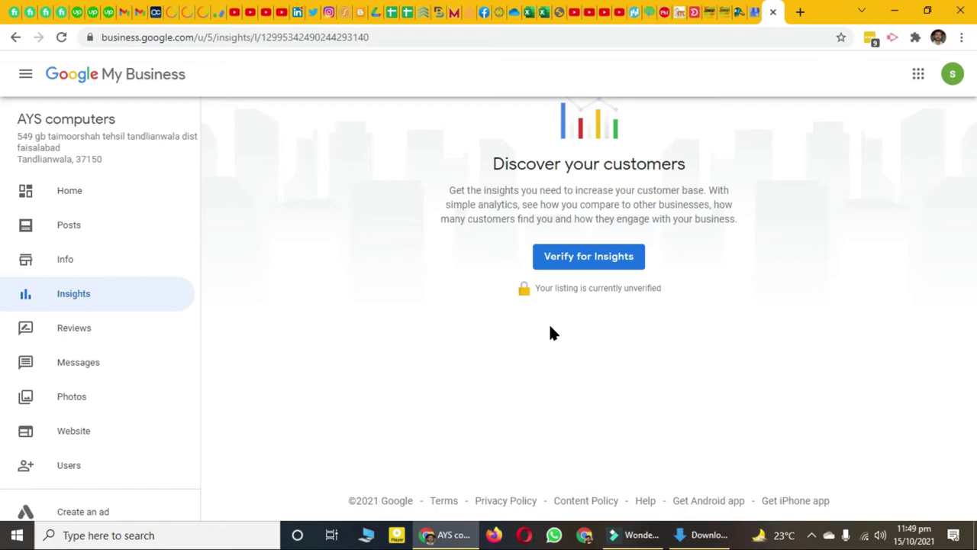
click(107, 342)
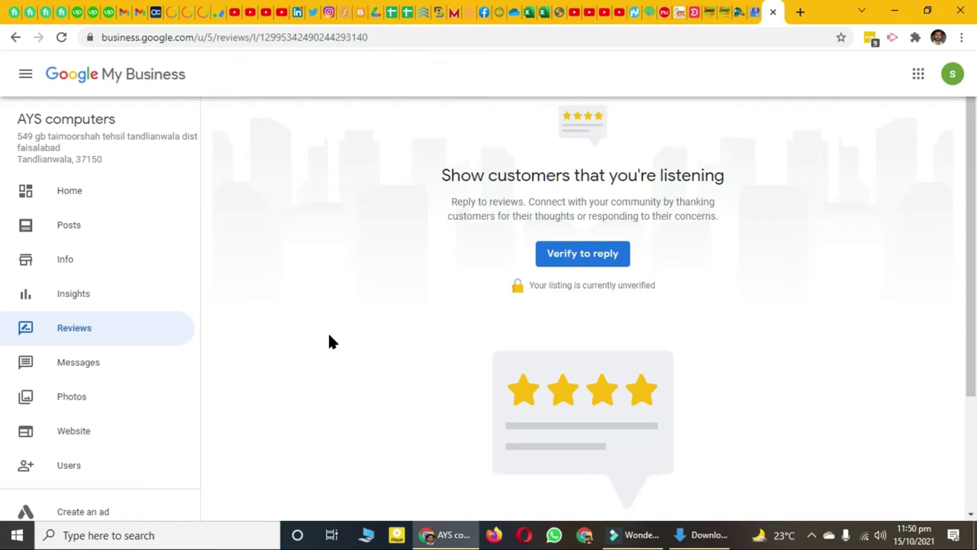
scroll(414, 328, down, 1)
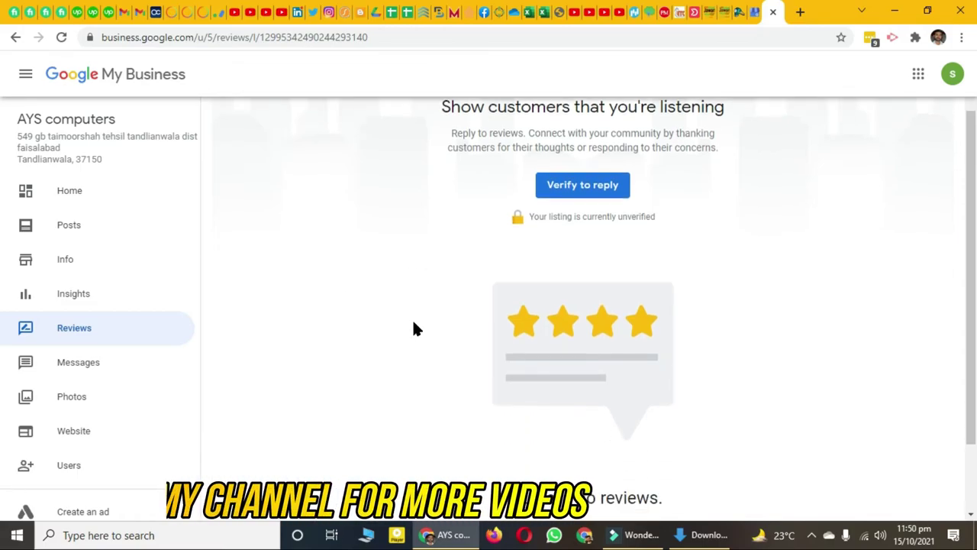
scroll(422, 321, down, 1)
scroll(417, 340, up, 2)
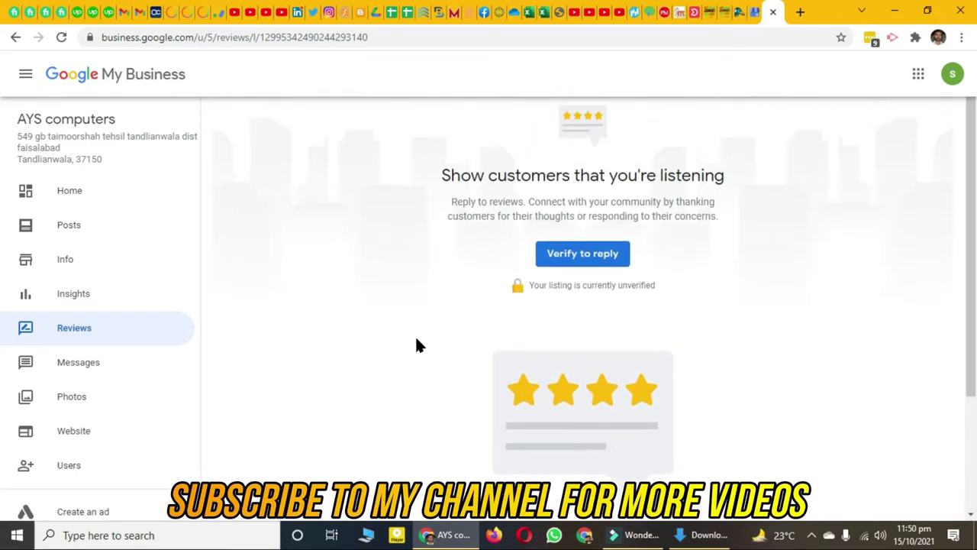
click(109, 366)
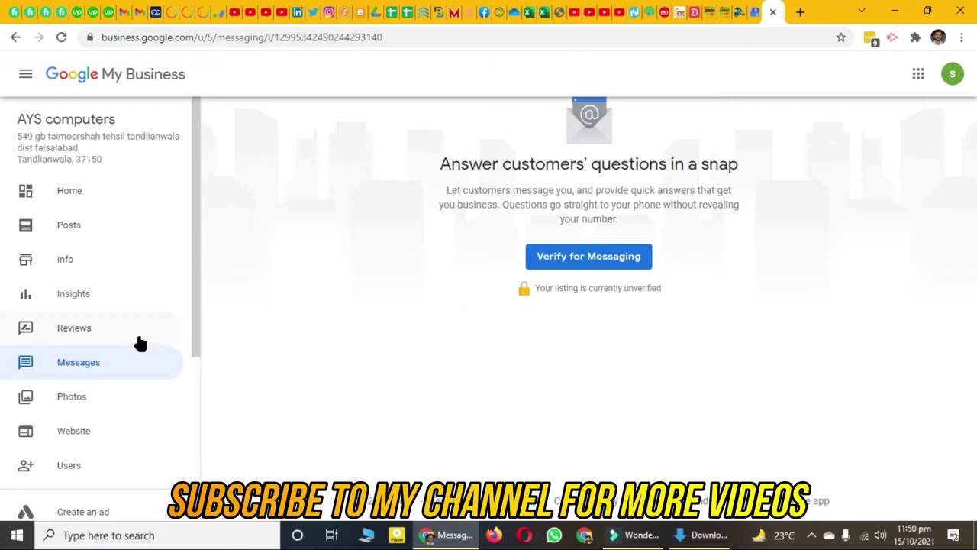
- Look through the Photos section's categories, including Product, Team and Identity, and return to its Overview
scroll(122, 344, down, 1)
click(104, 335)
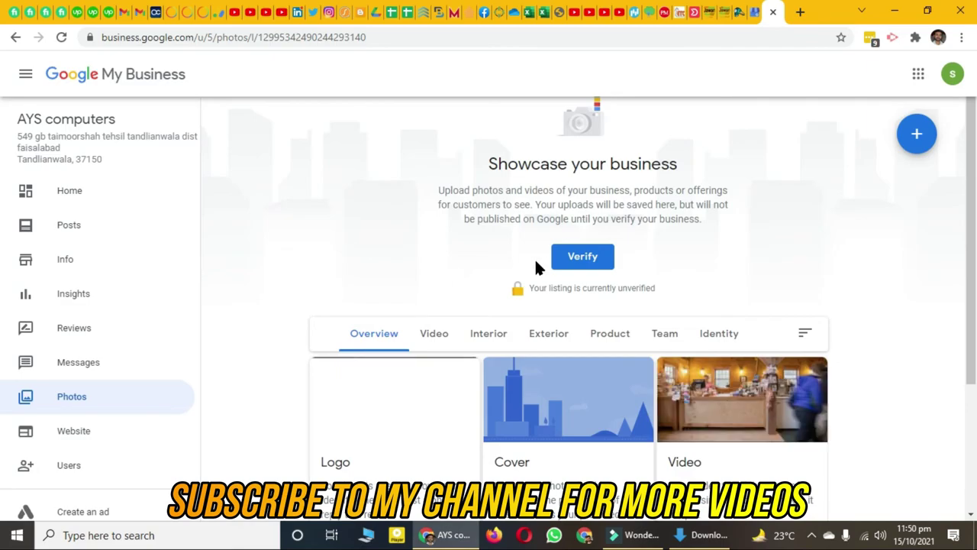
scroll(353, 331, down, 2)
click(426, 195)
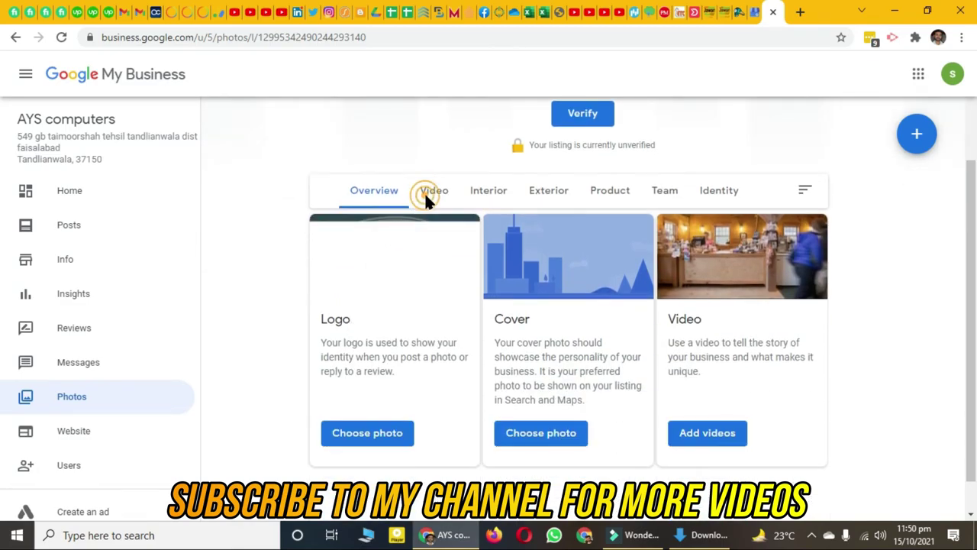
click(482, 191)
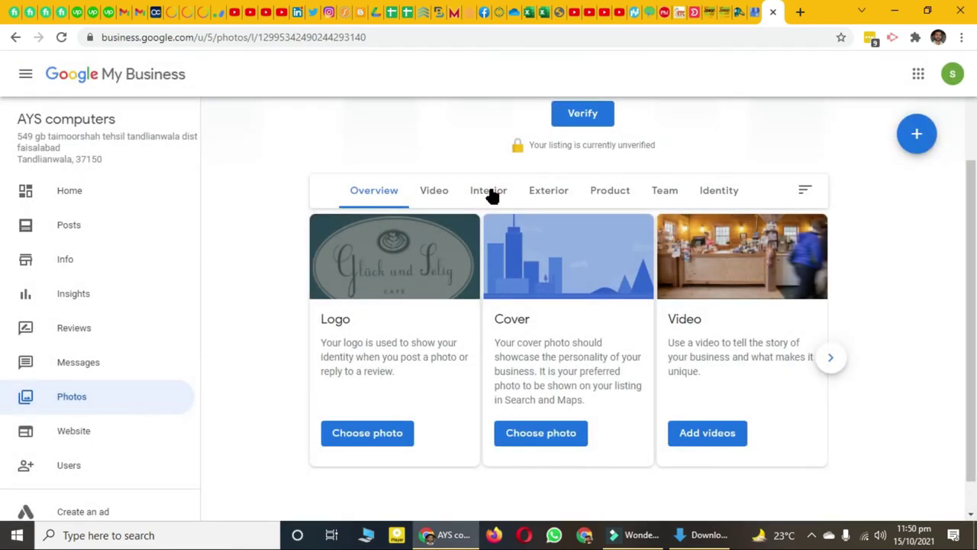
click(542, 198)
click(628, 199)
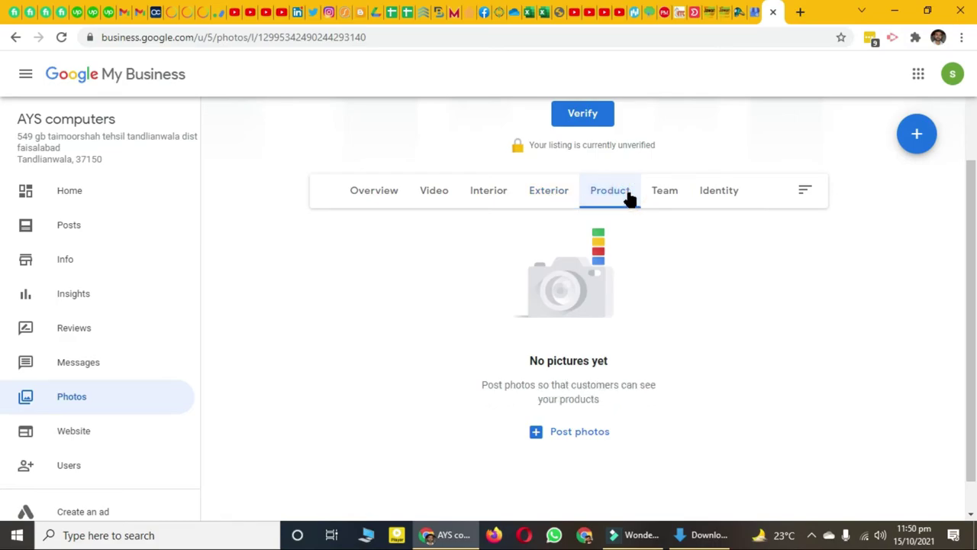
click(672, 199)
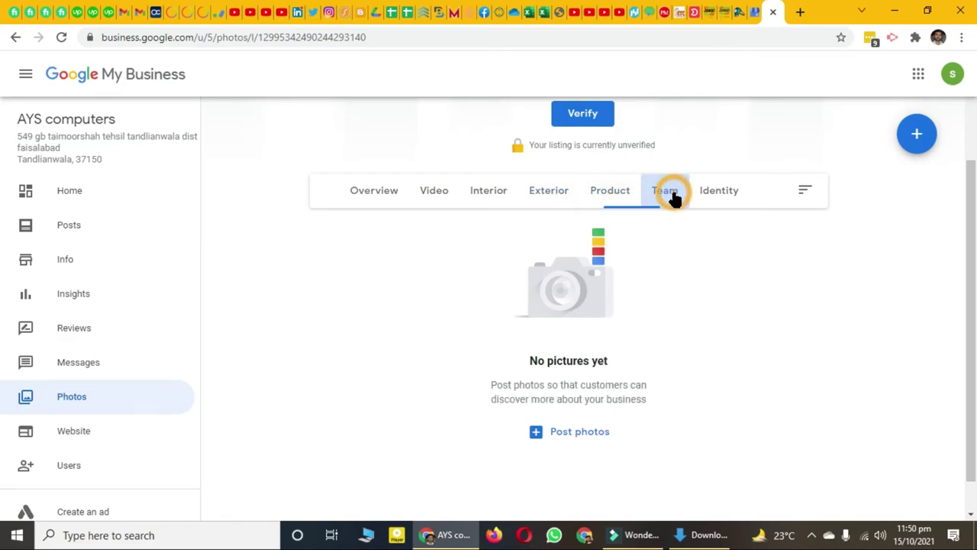
click(715, 198)
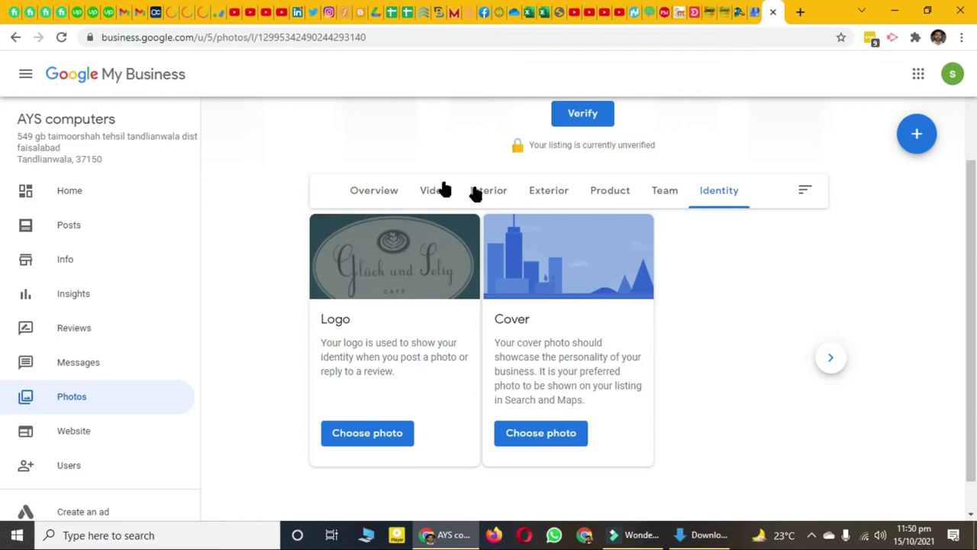
click(381, 191)
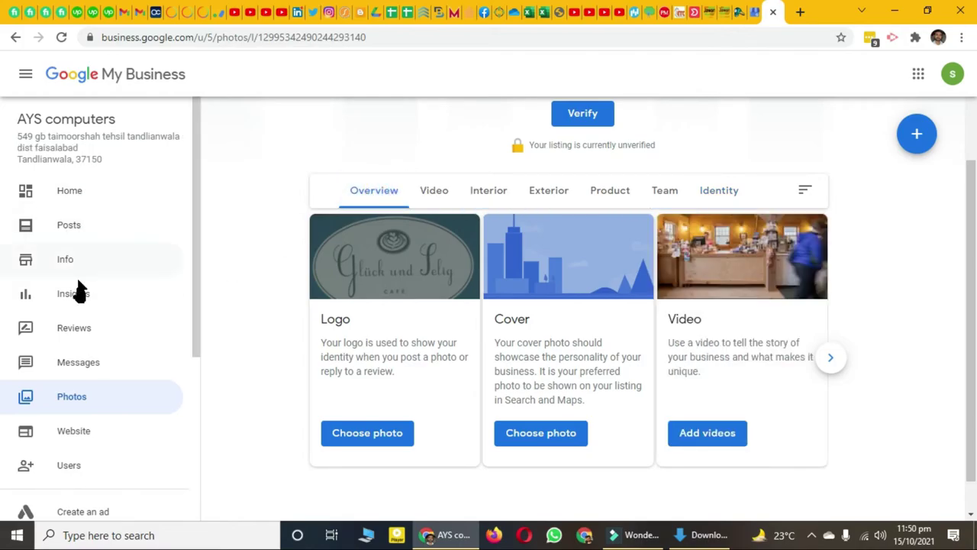
- Open the Website section, start the site builder and dismiss its introductory tips to reach the site preview
scroll(89, 290, down, 2)
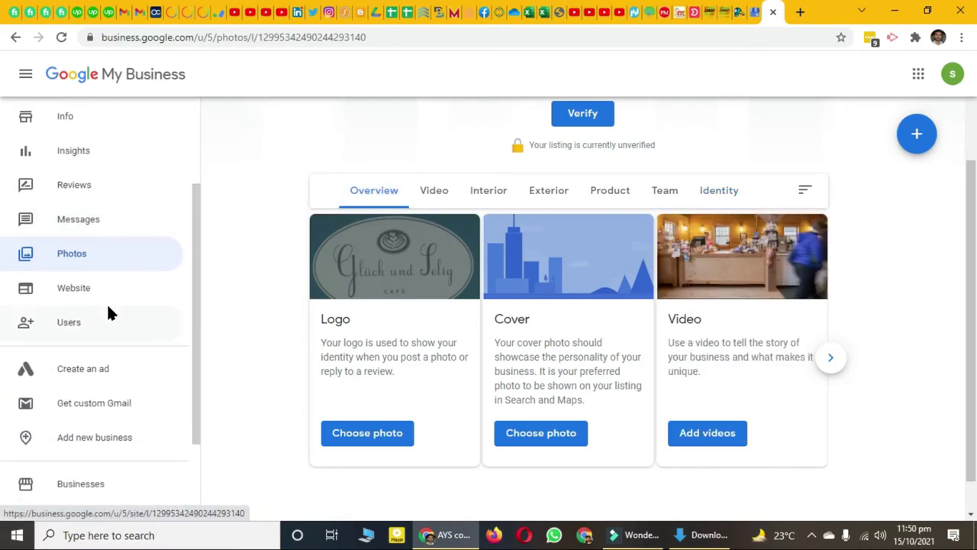
click(104, 299)
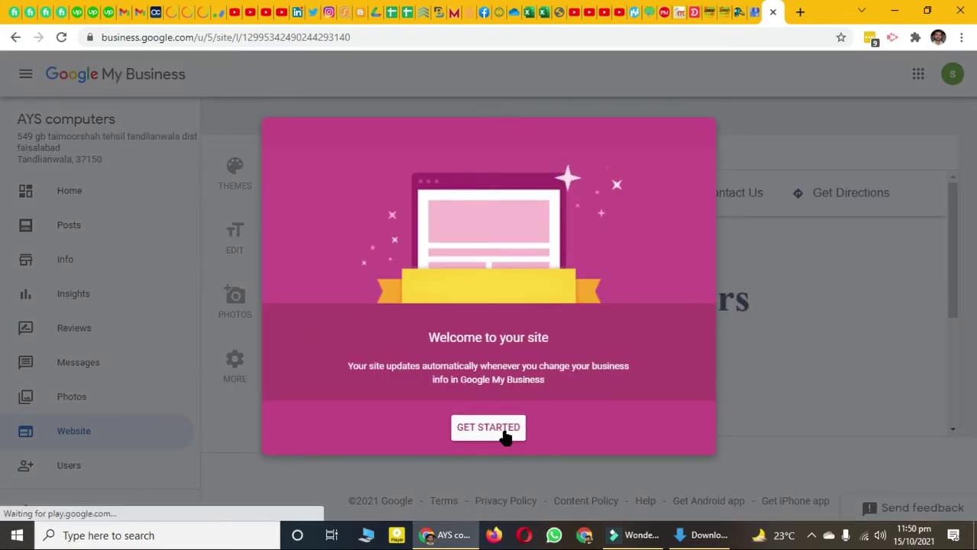
click(504, 432)
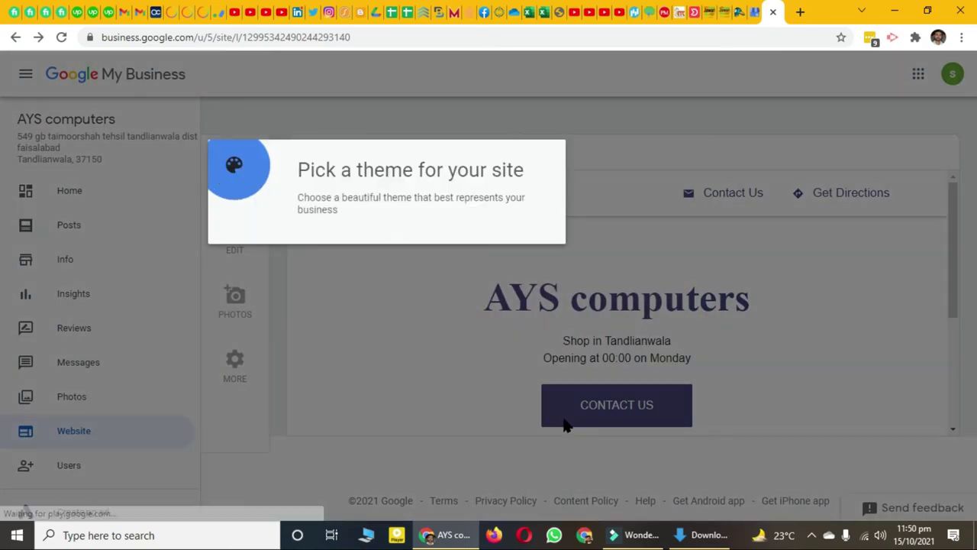
click(385, 327)
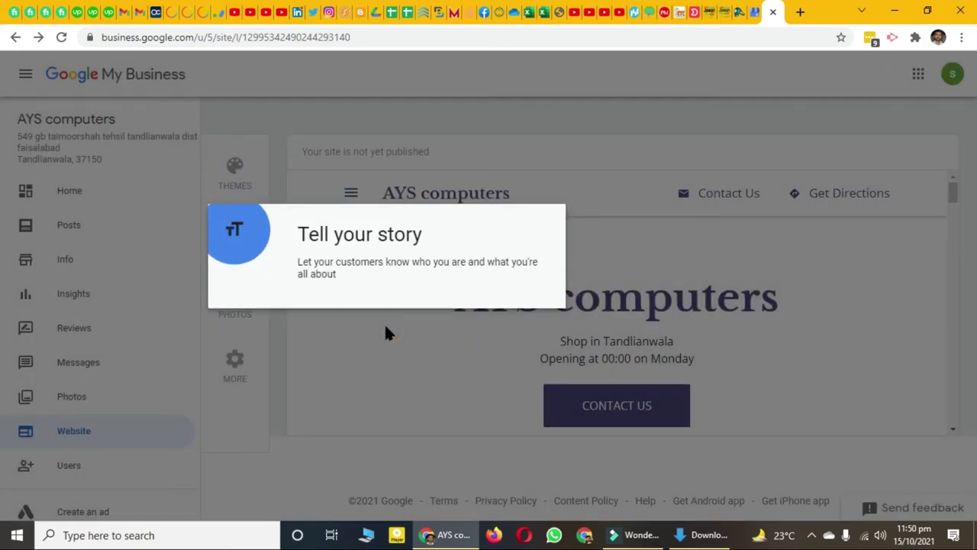
click(423, 348)
click(436, 319)
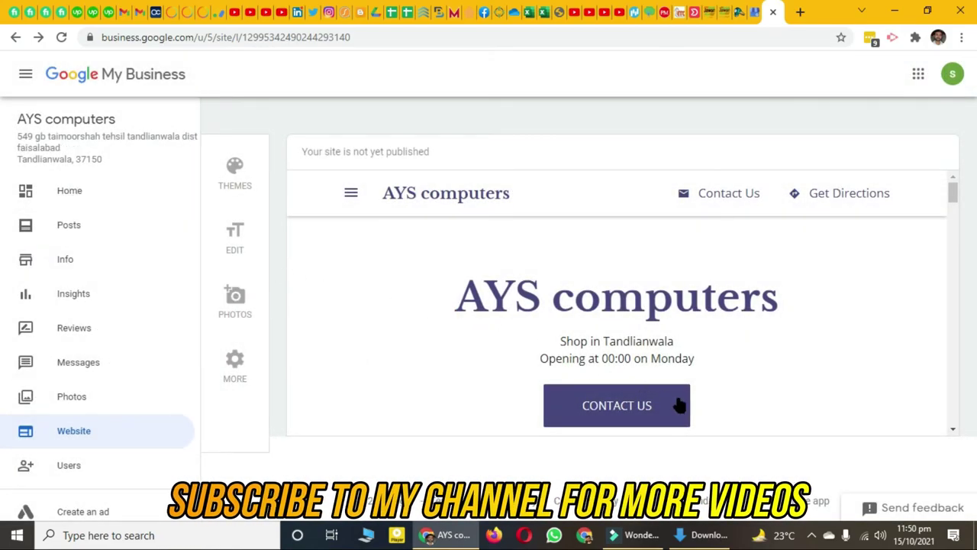
- View the business's user list, close it without adding anyone, and look over the remaining navigation options
scroll(129, 348, down, 1)
scroll(130, 347, down, 1)
click(79, 328)
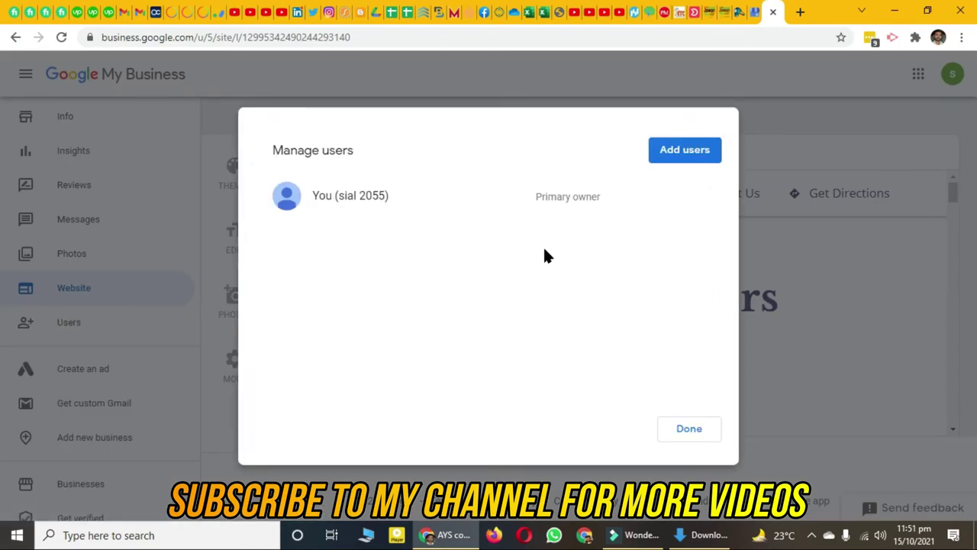
click(686, 429)
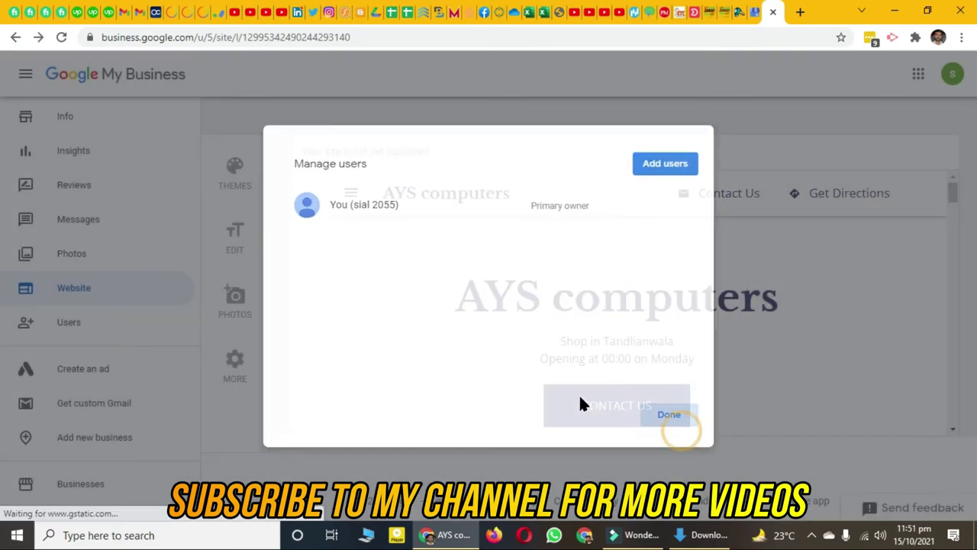
scroll(99, 351, down, 2)
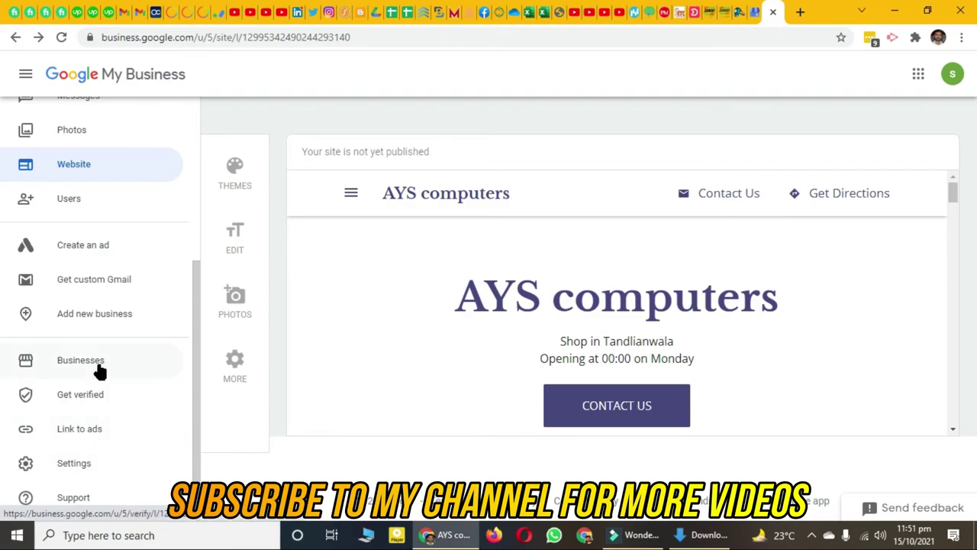
scroll(98, 371, up, 4)
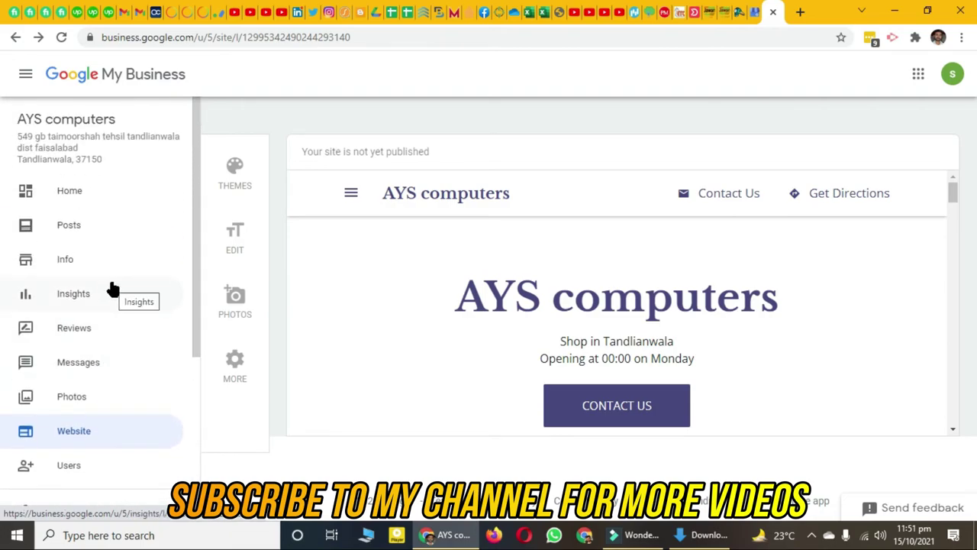